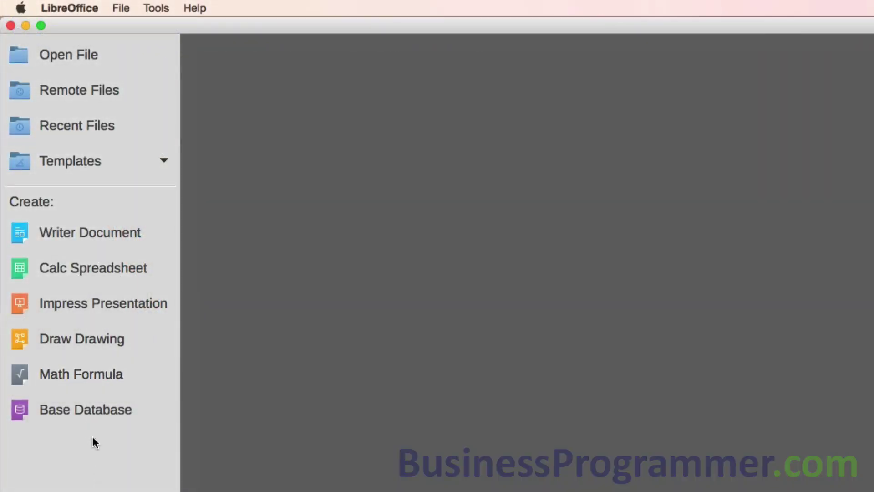
# Create a new HSQLDB Embedded database that is registered and opened for editing
pyautogui.click(80, 409)
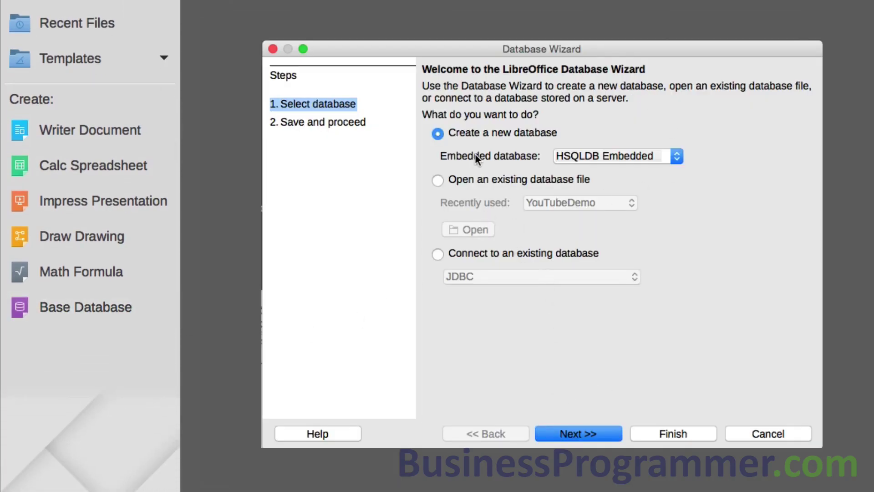
pyautogui.click(588, 434)
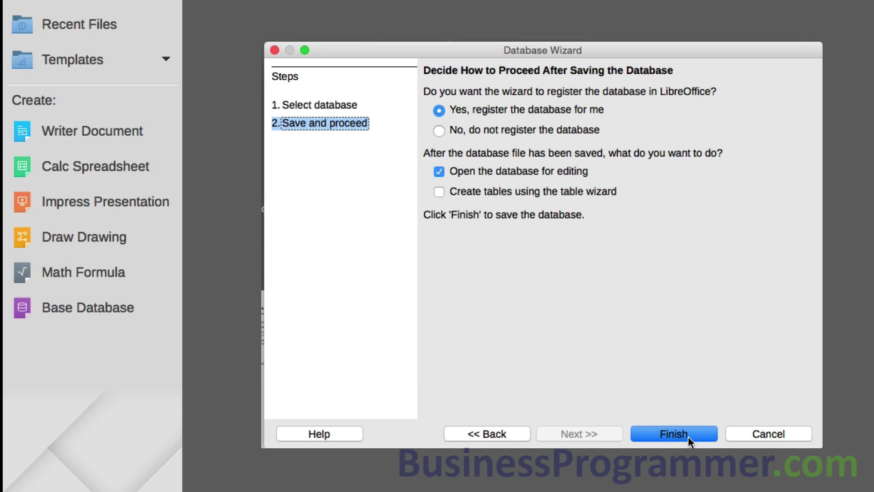
pyautogui.click(674, 434)
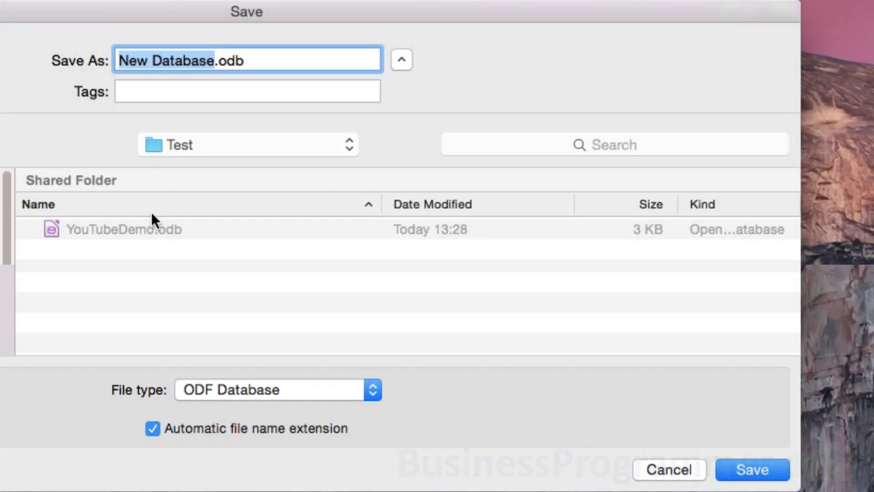
# Save the database as YouTubeDemo.odb in the Test folder, overwriting the existing file
pyautogui.click(139, 225)
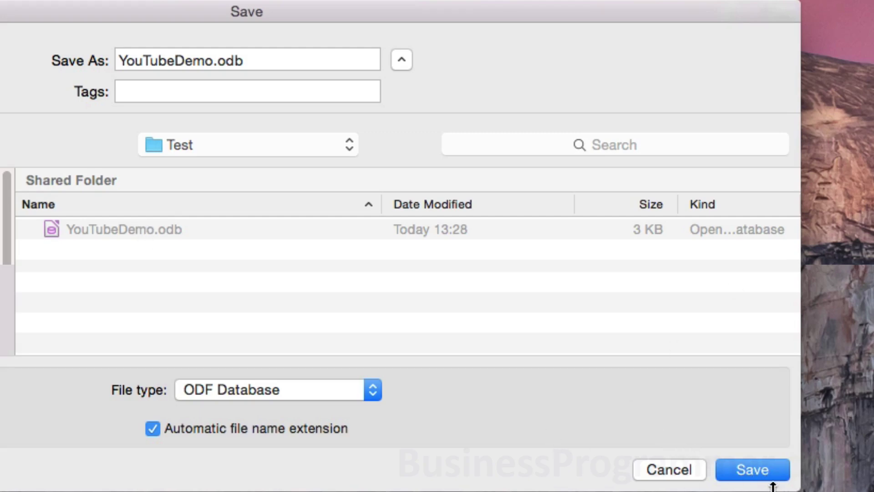
pyautogui.click(768, 469)
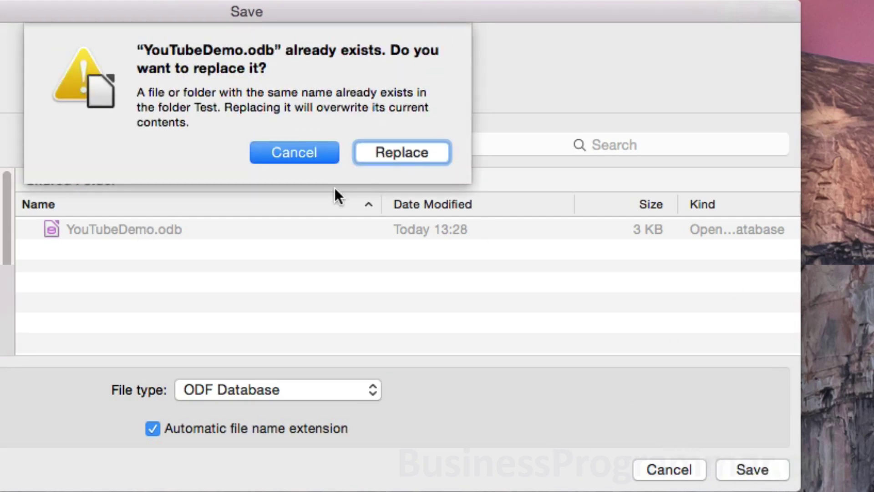
pyautogui.click(399, 150)
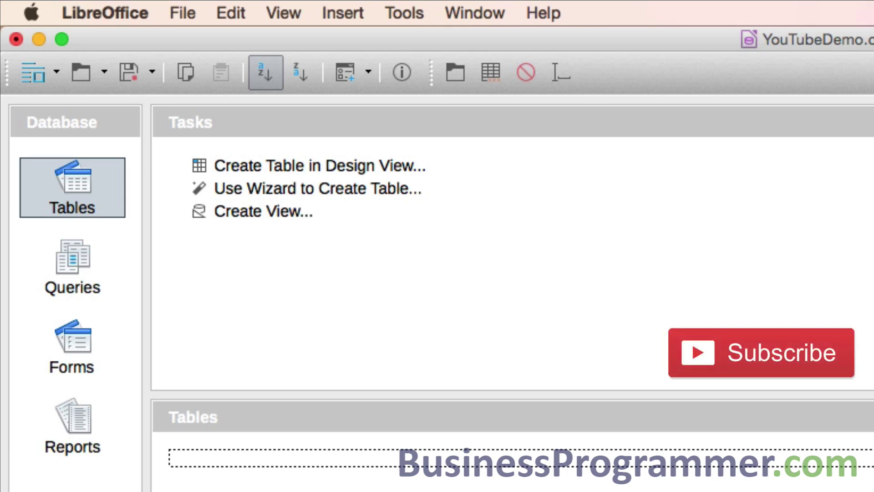
# In a new Design View table, add Text [VARCHAR] fields FirstName, LastName and PhoneNumber
pyautogui.click(388, 165)
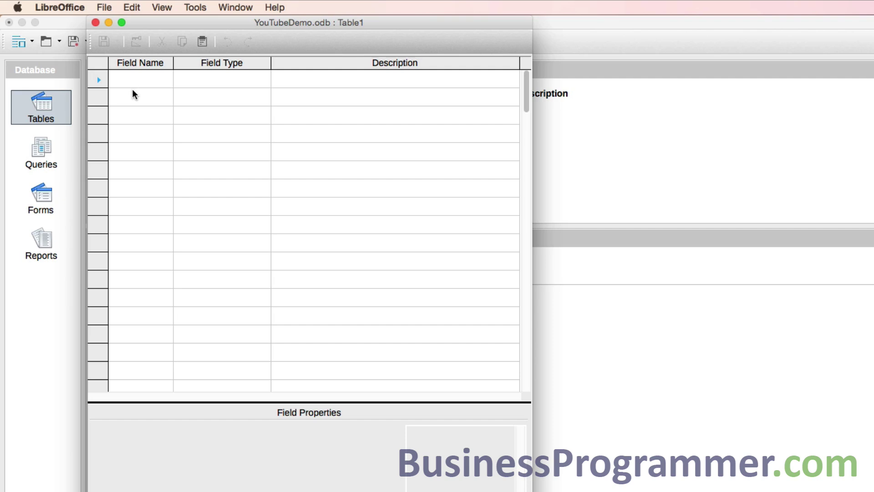
pyautogui.write('G')
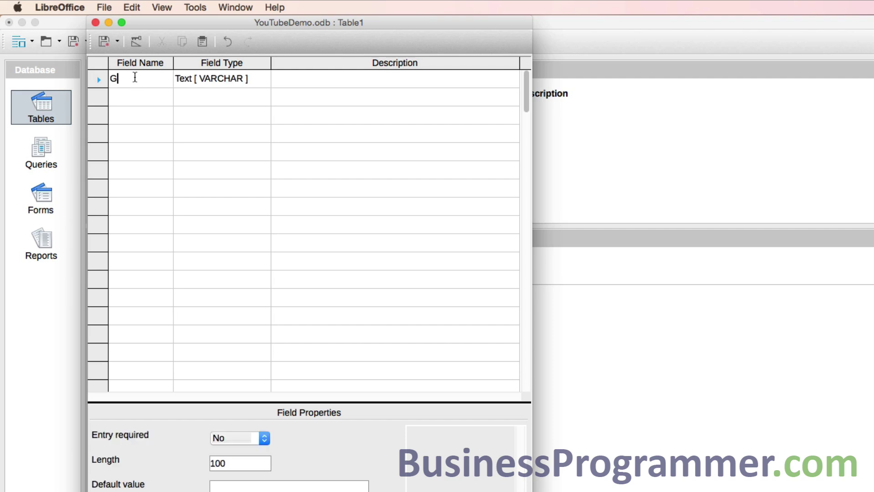
pyautogui.press('BackSpace')
pyautogui.write('FirstName')
pyautogui.press('Tab')
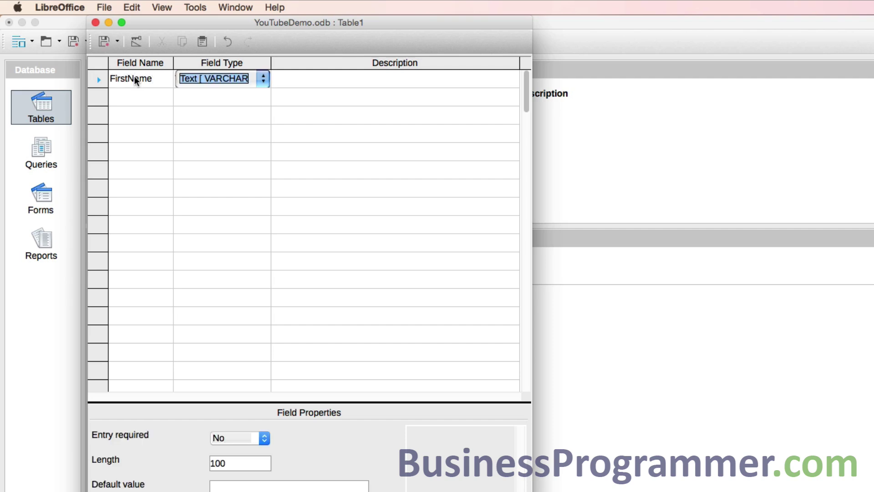
pyautogui.press('Tab')
pyautogui.press('Tab')
pyautogui.write('Las')
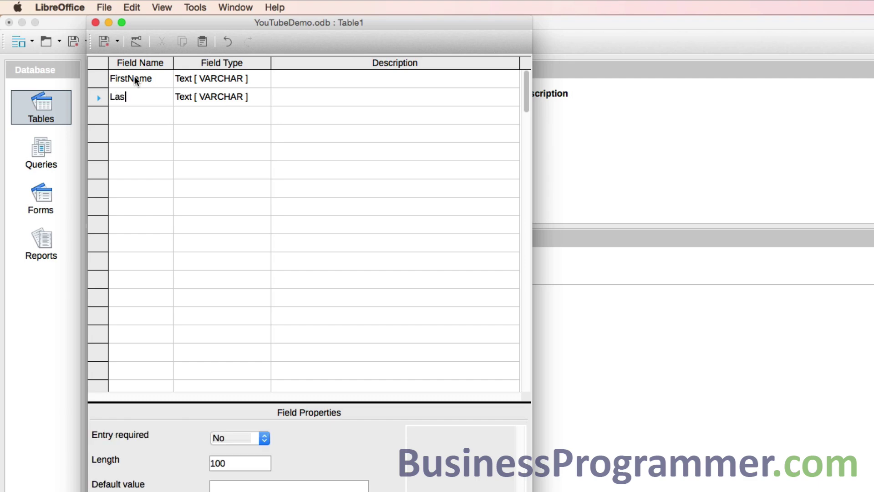
pyautogui.write('tName')
pyautogui.press('Tab')
pyautogui.press('Tab')
pyautogui.press('Tab')
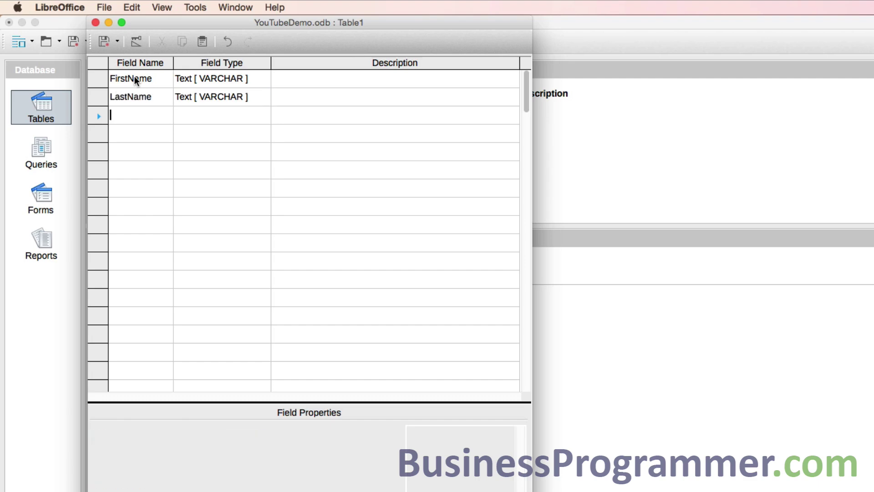
pyautogui.write('PhoneNumber')
pyautogui.press('Tab')
pyautogui.press('Tab')
pyautogui.press('Tab')
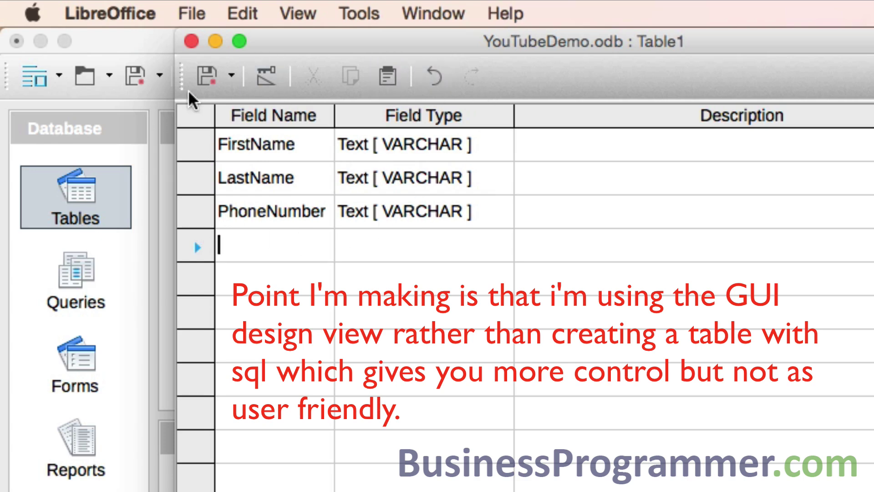
# Save the table as tblName, accepting an automatically created ID primary key
pyautogui.click(204, 78)
pyautogui.click(205, 75)
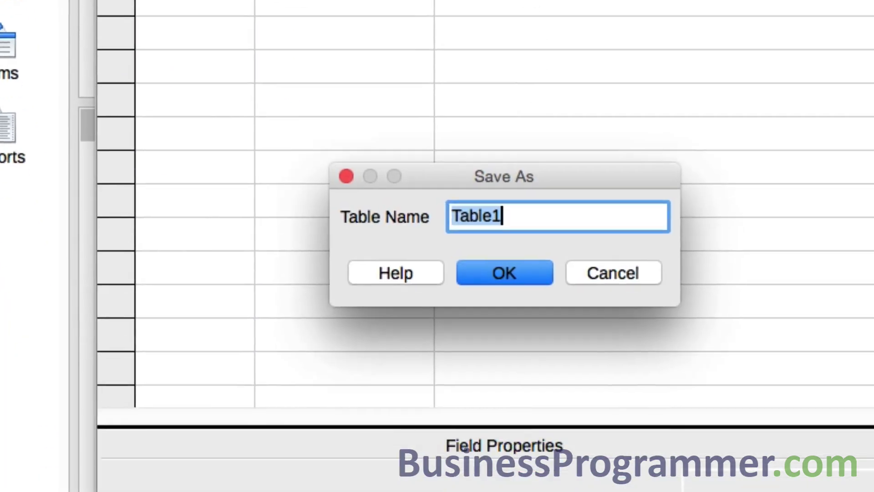
pyautogui.write('tblName')
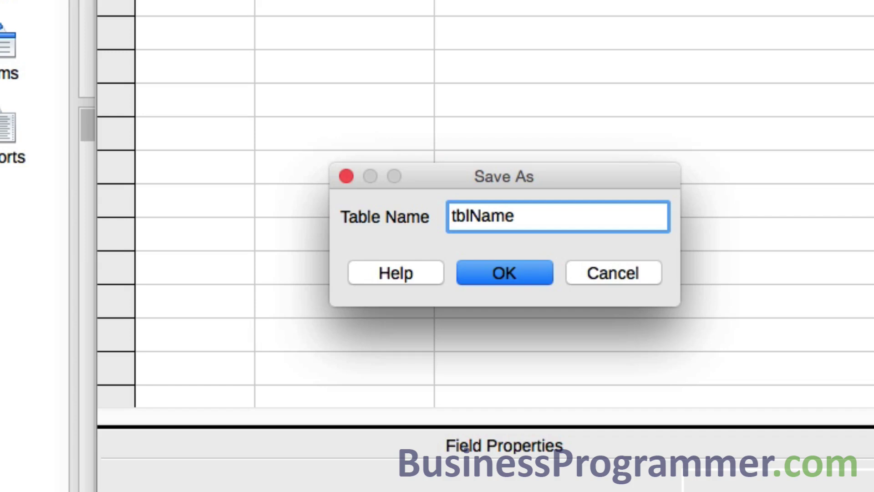
pyautogui.press('Return')
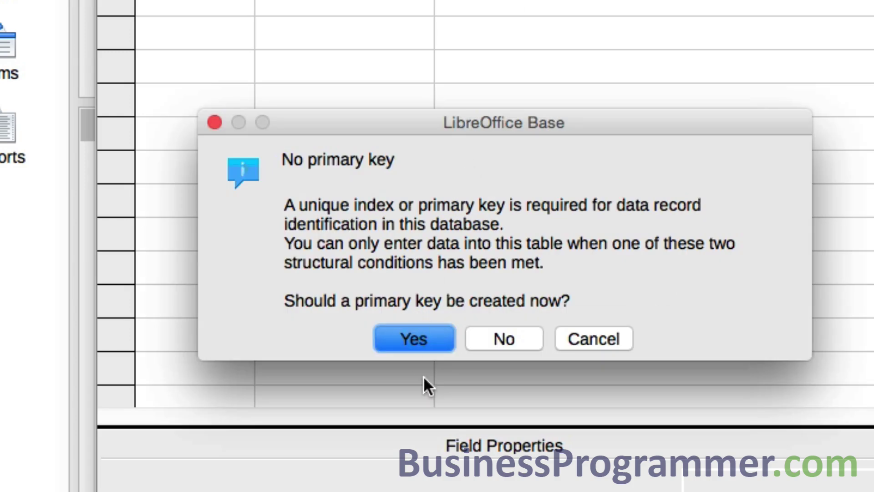
pyautogui.click(424, 338)
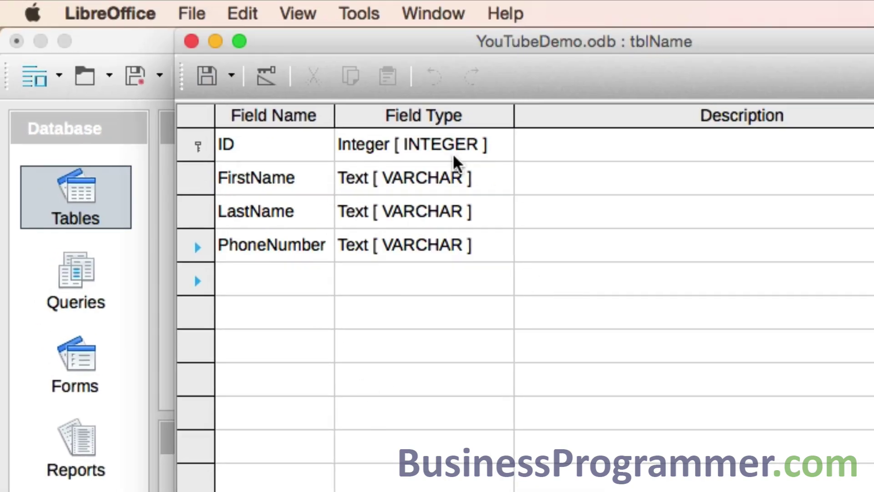
# Set the ID field's AutoValue property to Yes and save the table design
pyautogui.click(462, 157)
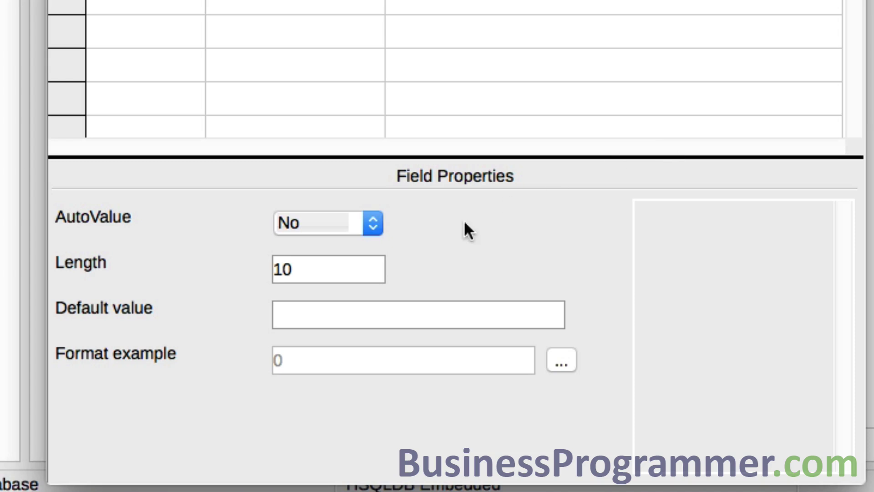
pyautogui.click(363, 221)
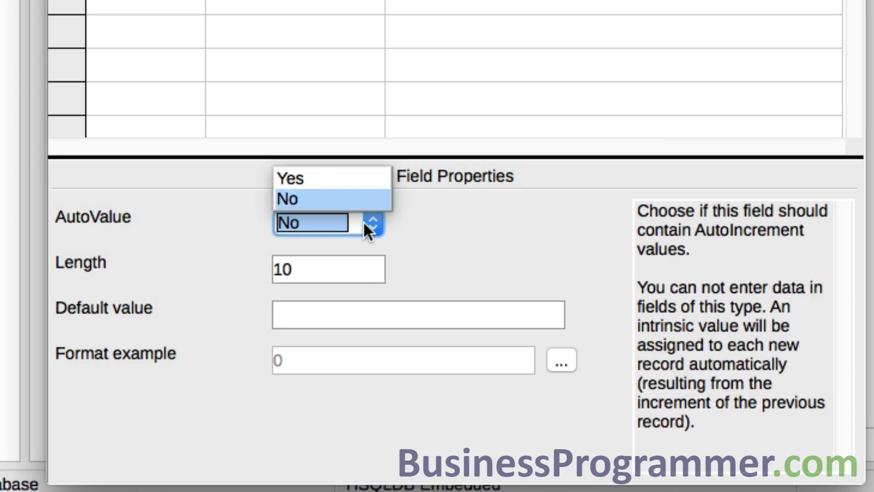
pyautogui.click(356, 177)
pyautogui.click(322, 278)
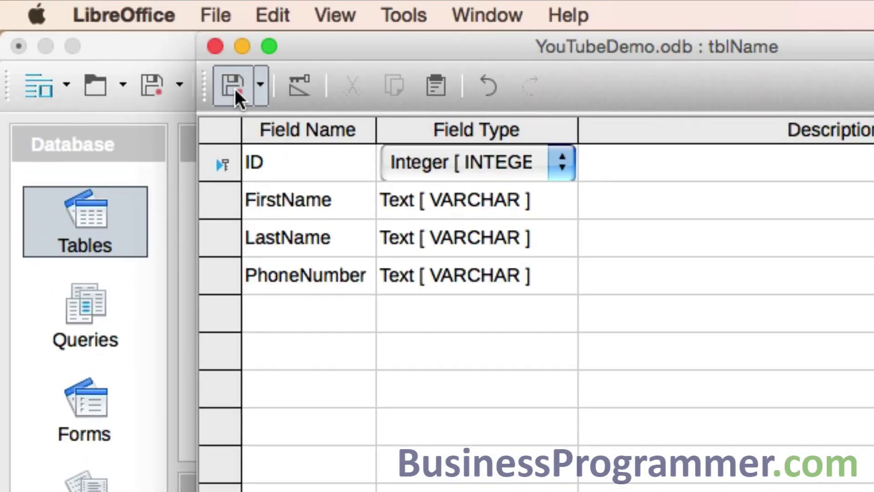
pyautogui.click(235, 87)
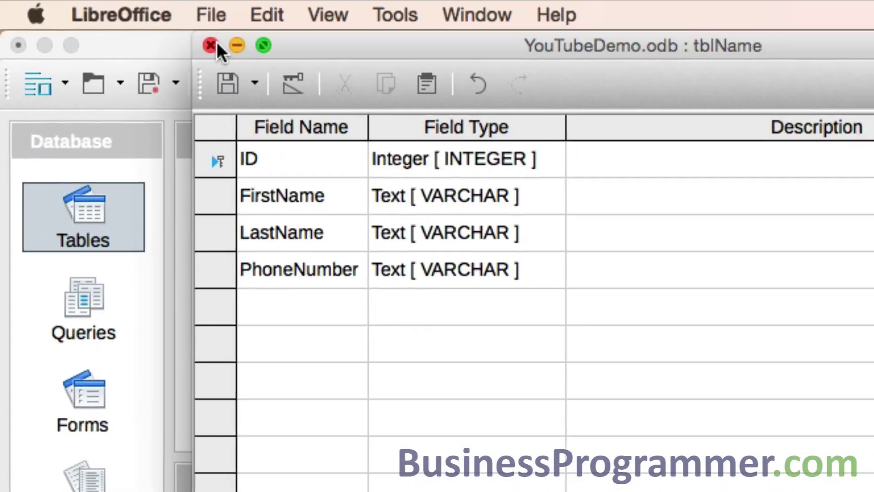
# Close the table design and open tblName from the Tables list for data entry
pyautogui.click(211, 46)
pyautogui.click(227, 419)
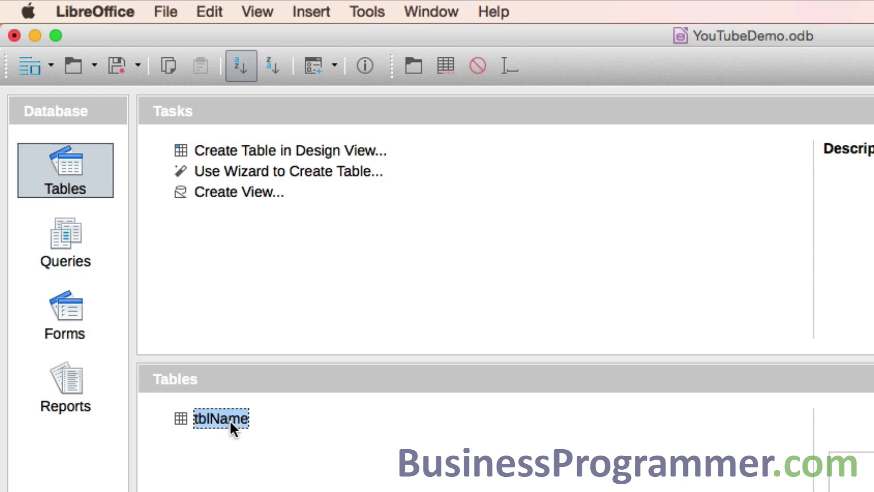
pyautogui.doubleClick(230, 421)
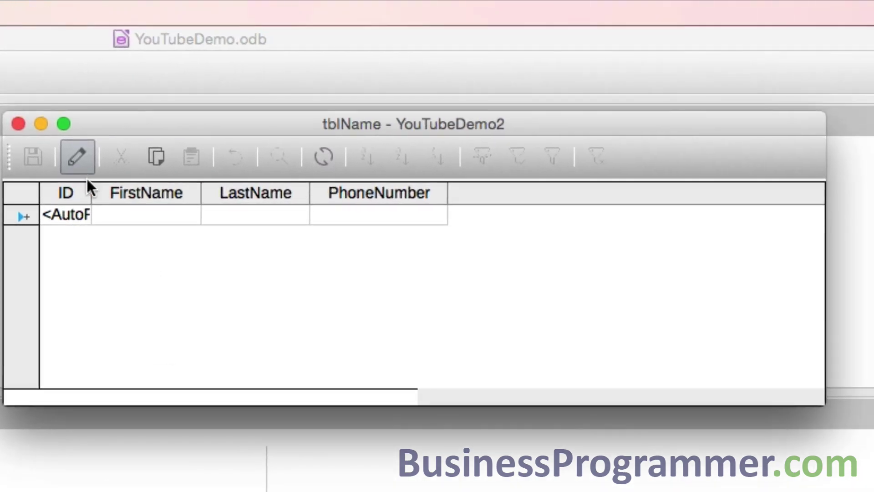
# Widen the ID, FirstName, LastName and PhoneNumber columns so their contents show fully
pyautogui.moveTo(91, 184); pyautogui.dragTo(145, 190)
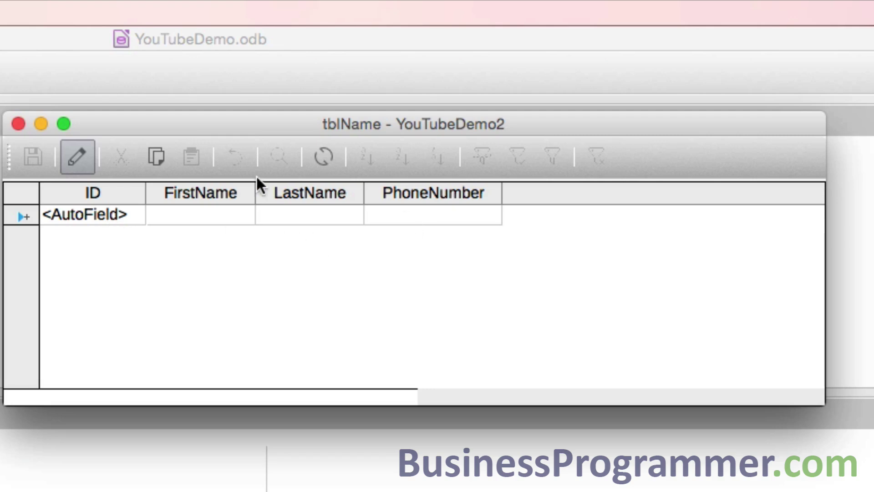
pyautogui.moveTo(255, 187); pyautogui.dragTo(264, 189)
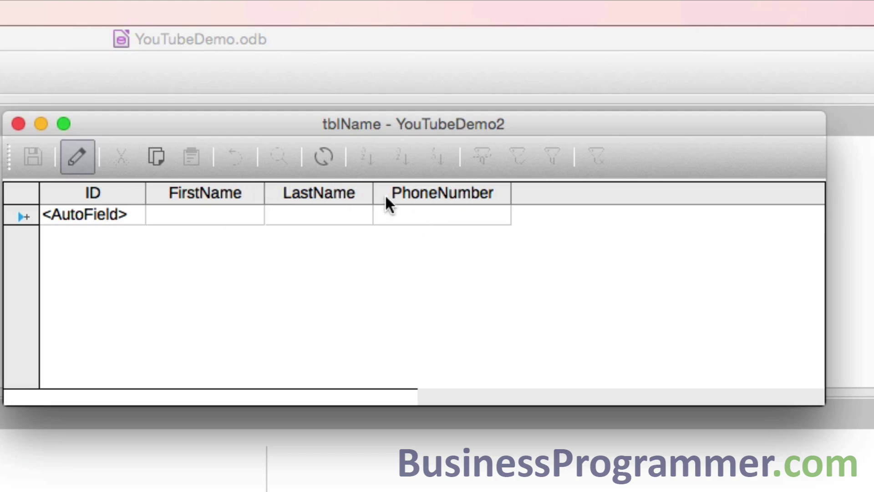
pyautogui.moveTo(374, 194); pyautogui.dragTo(389, 193)
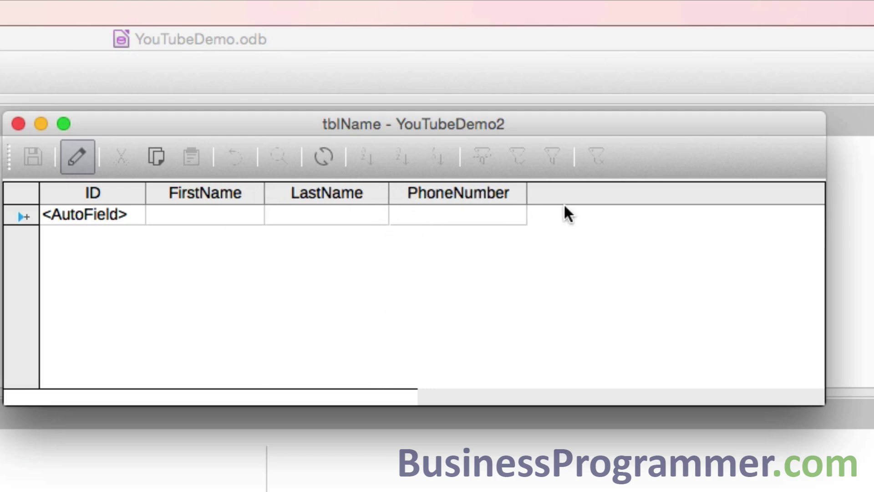
pyautogui.moveTo(526, 195); pyautogui.dragTo(553, 193)
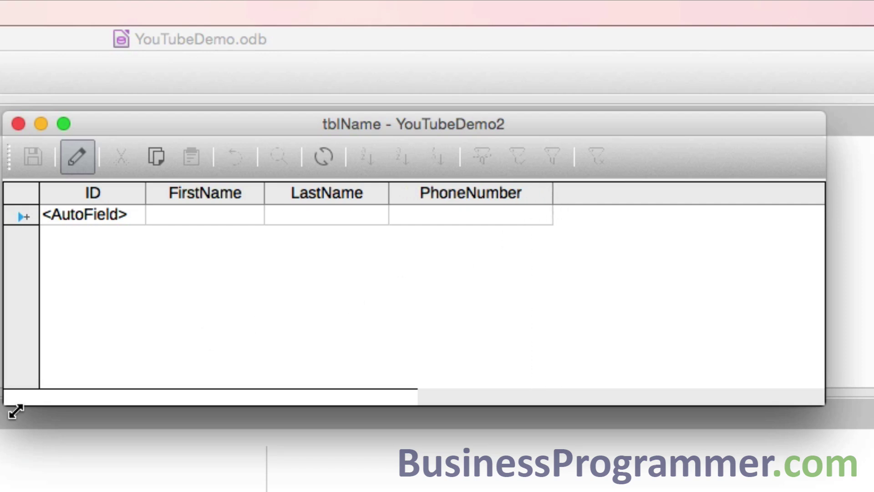
# Enter the first contact's first name, last name and phone number, saved as ID 0
pyautogui.click(241, 214)
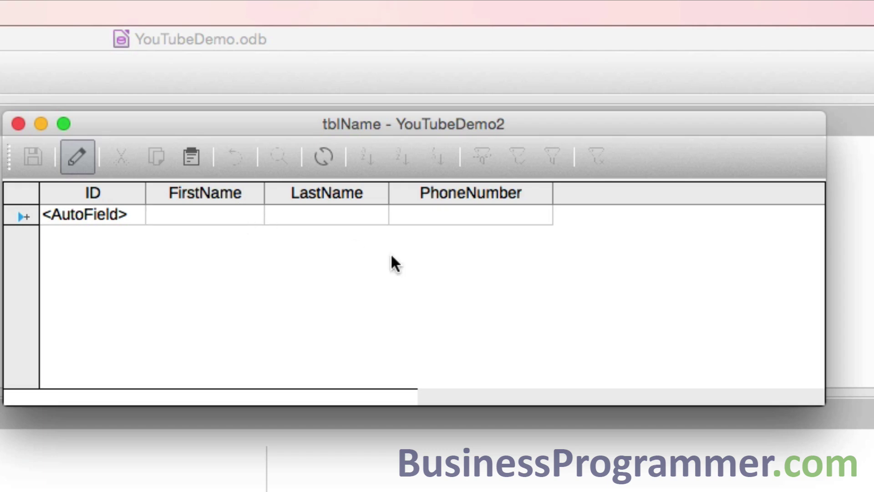
pyautogui.write('First')
pyautogui.press('BackSpace')
pyautogui.press('BackSpace')
pyautogui.press('BackSpace')
pyautogui.press('BackSpace')
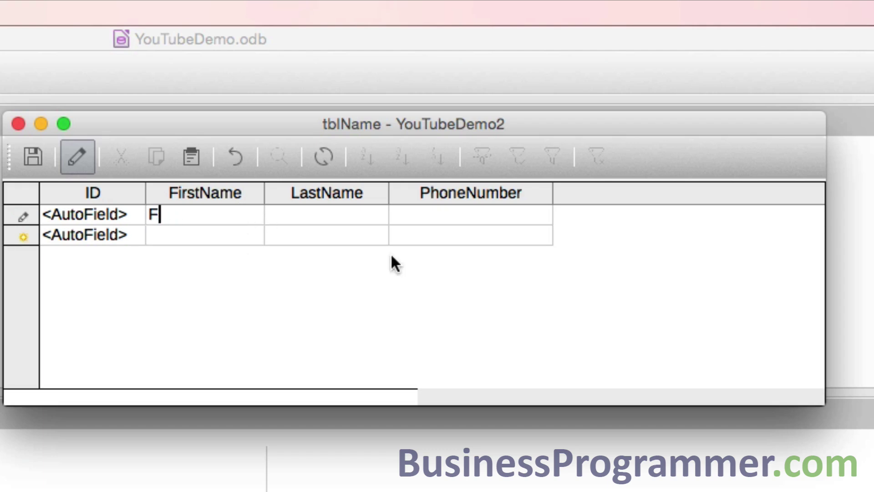
pyautogui.press('BackSpace')
pyautogui.press('Tab')
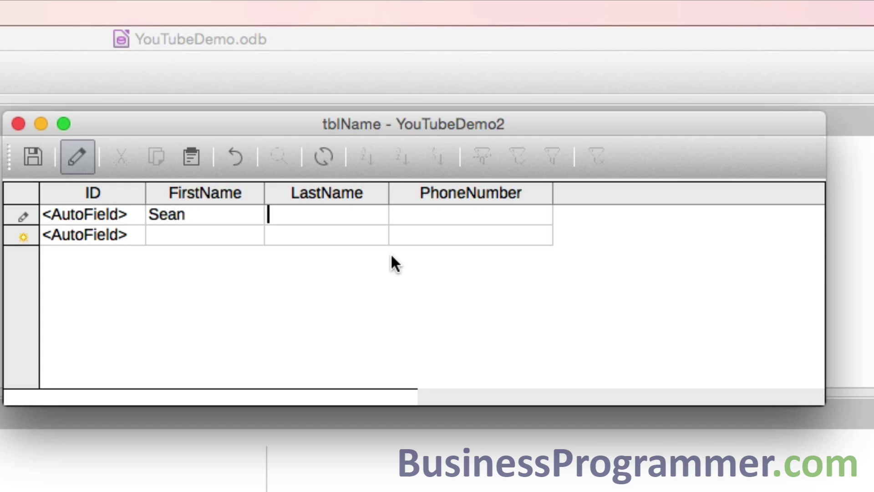
pyautogui.press('Tab')
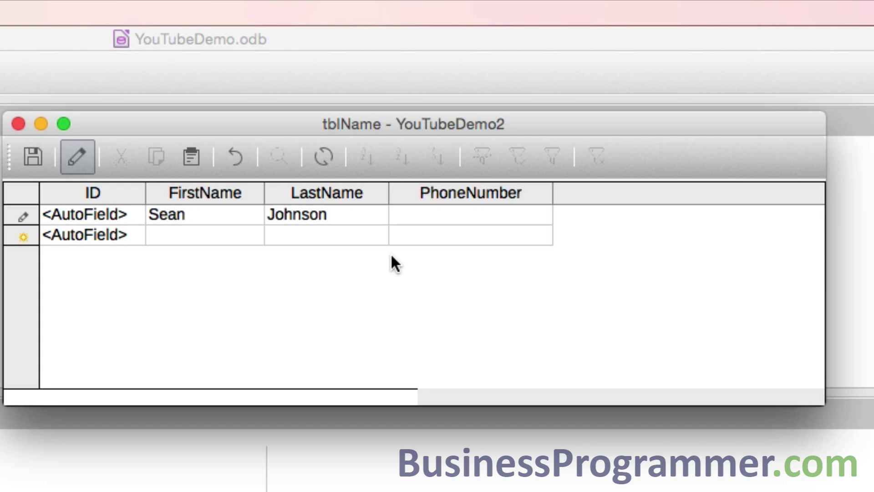
pyautogui.write('555-45')
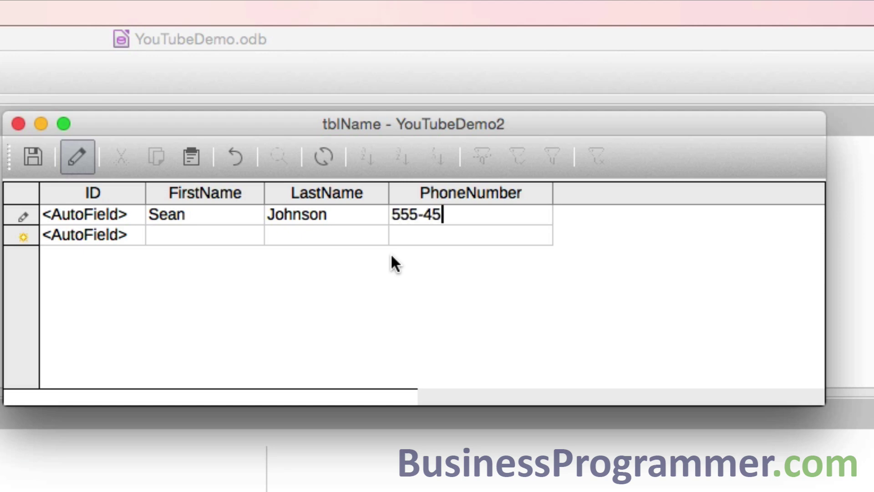
pyautogui.write('89')
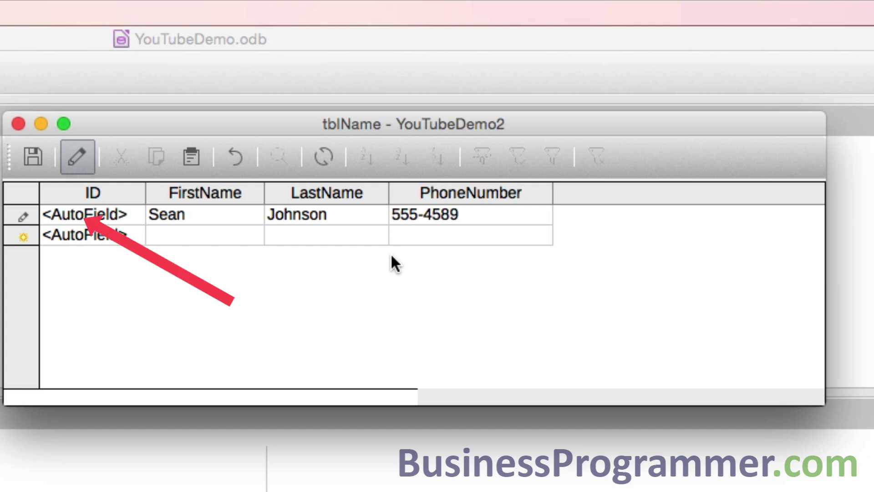
pyautogui.press('Tab')
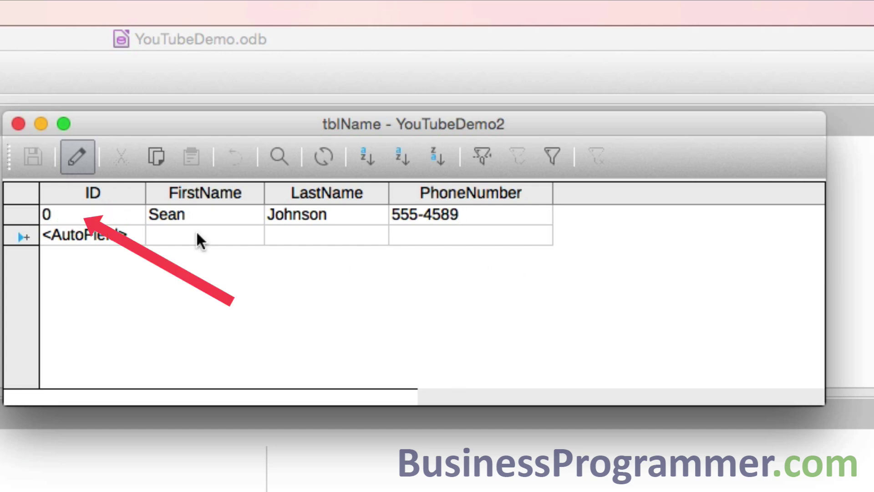
# Enter the second contact's first name, last name and phone number, saved as ID 1
pyautogui.click(201, 240)
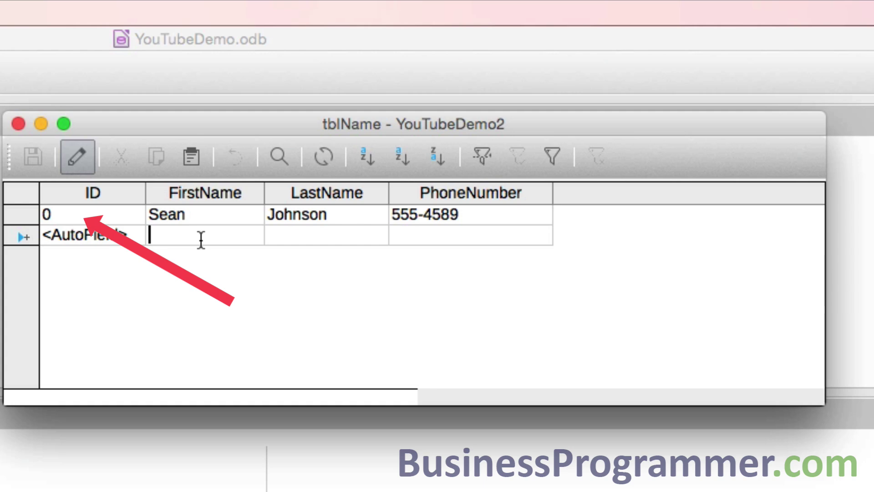
pyautogui.press('Tab')
pyautogui.press('Tab')
pyautogui.write('487-5687')
pyautogui.press('Tab')
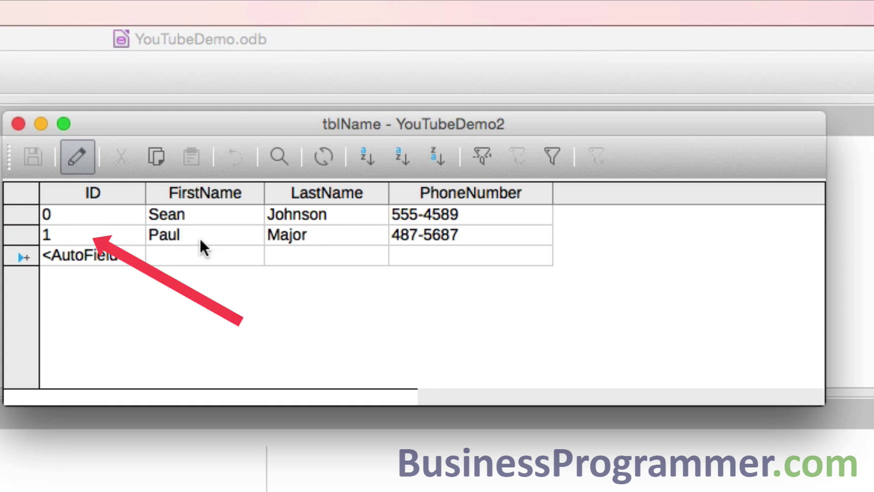
# Enter the third contact's first name, last name and phone number, saved as ID 2
pyautogui.press('Tab')
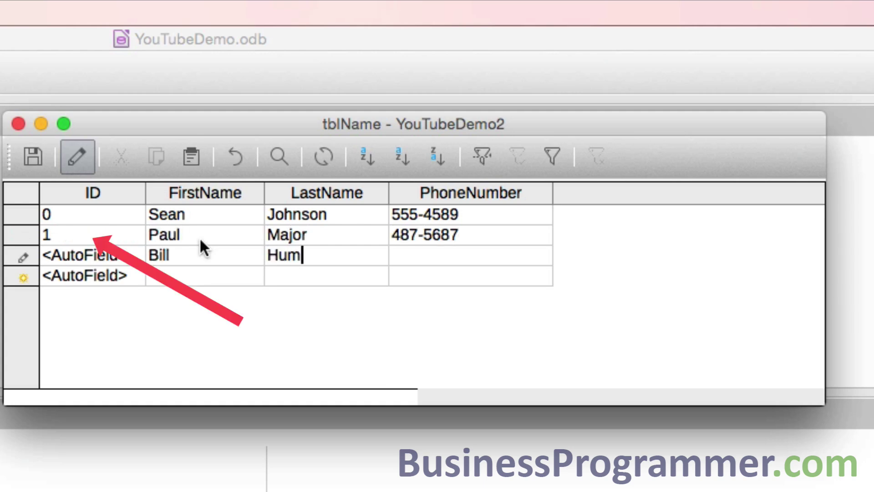
pyautogui.press('Tab')
pyautogui.write('487-5412')
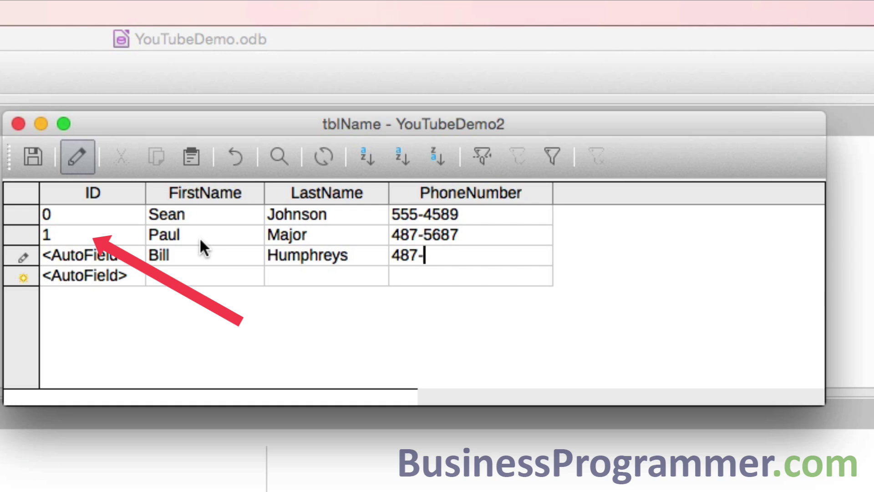
pyautogui.press('Tab')
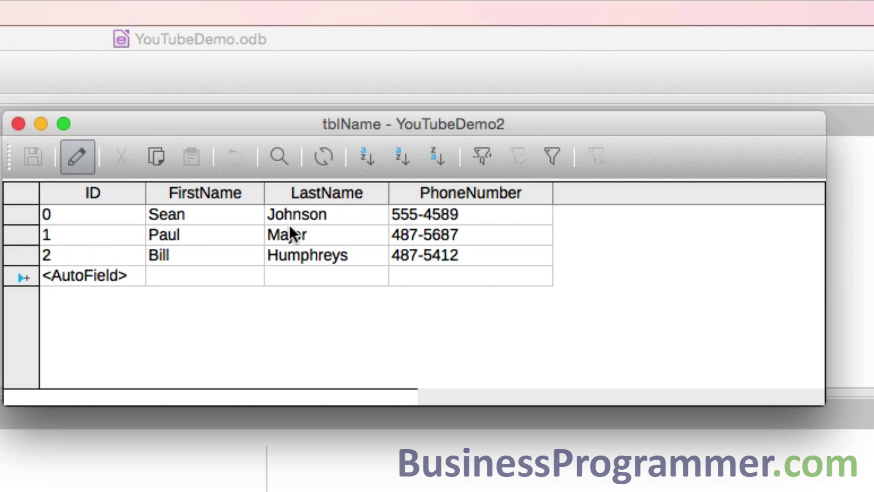
# Enter row 0's first and last name again with a different phone number, saved as ID 3
pyautogui.click(186, 278)
pyautogui.press('Tab')
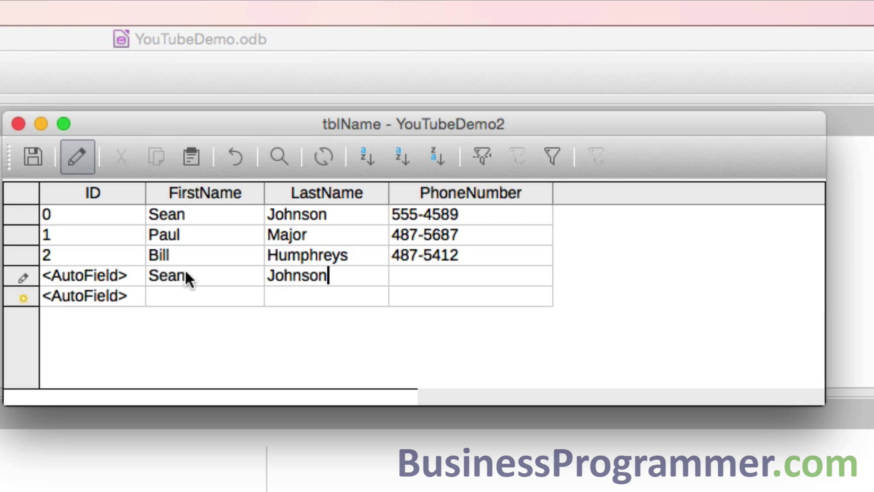
pyautogui.press('Tab')
pyautogui.write('789-4587')
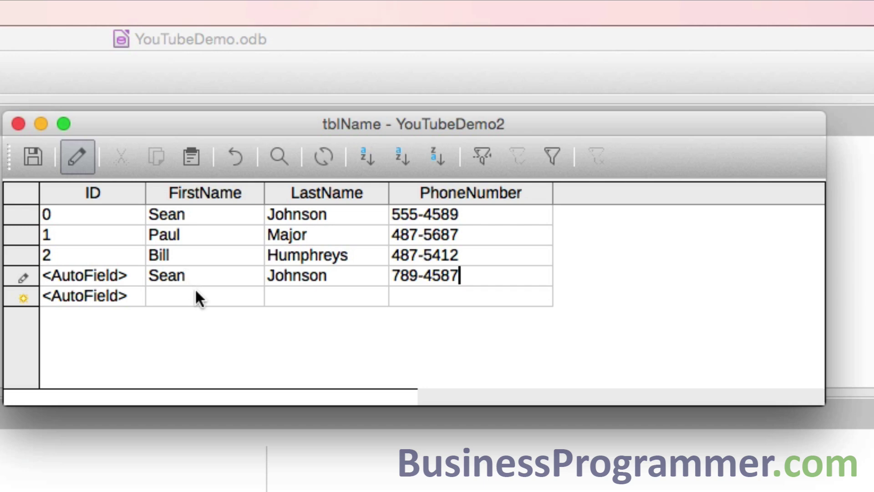
pyautogui.click(196, 289)
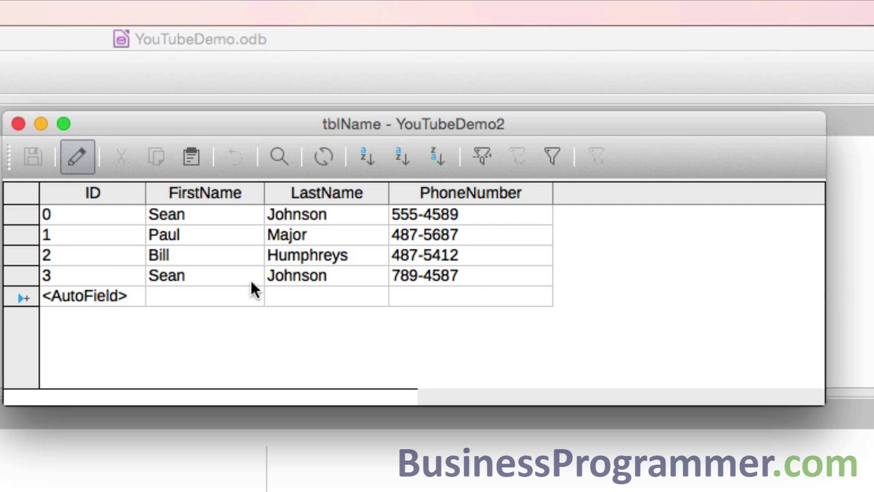
pyautogui.click(87, 194)
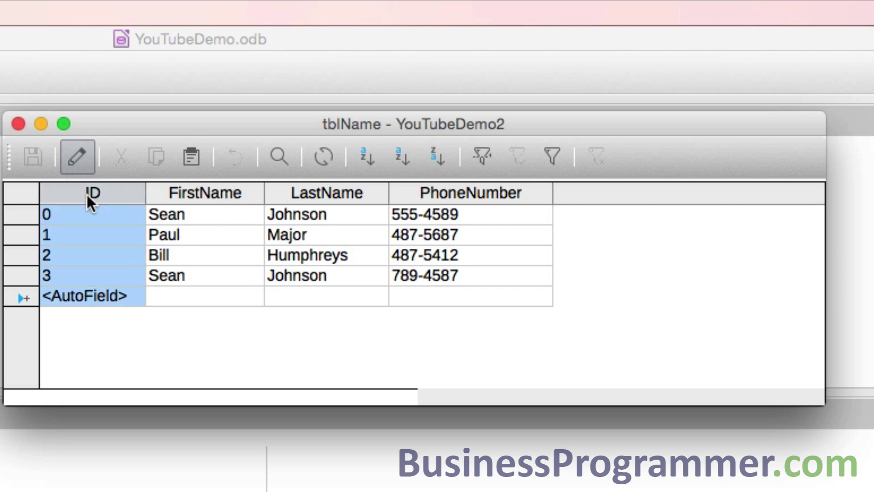
pyautogui.click(89, 274)
pyautogui.click(96, 254)
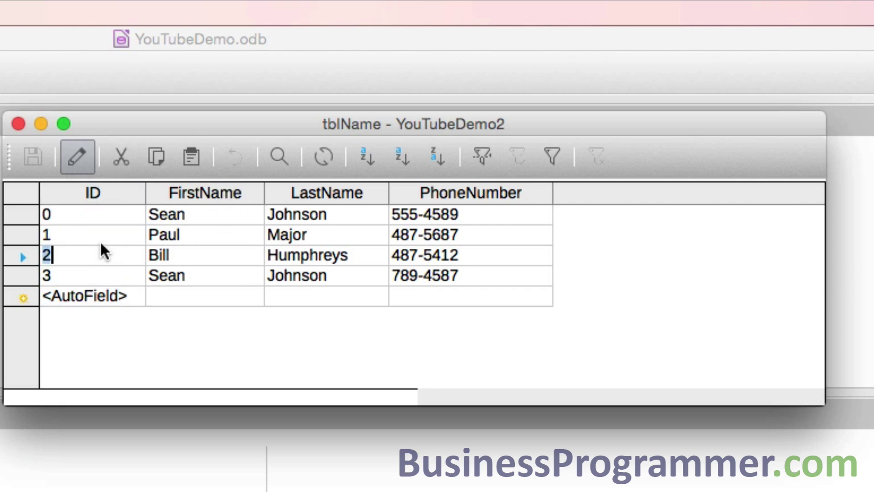
pyautogui.click(105, 234)
pyautogui.click(114, 215)
pyautogui.click(86, 235)
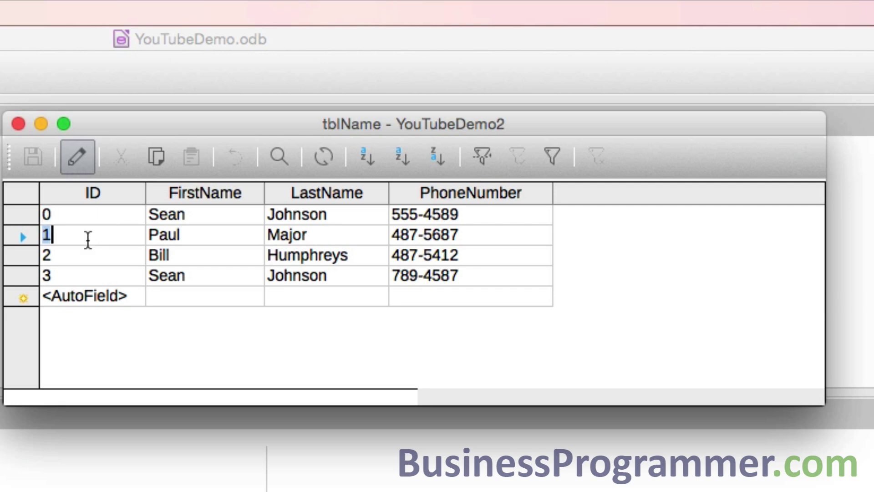
pyautogui.click(66, 273)
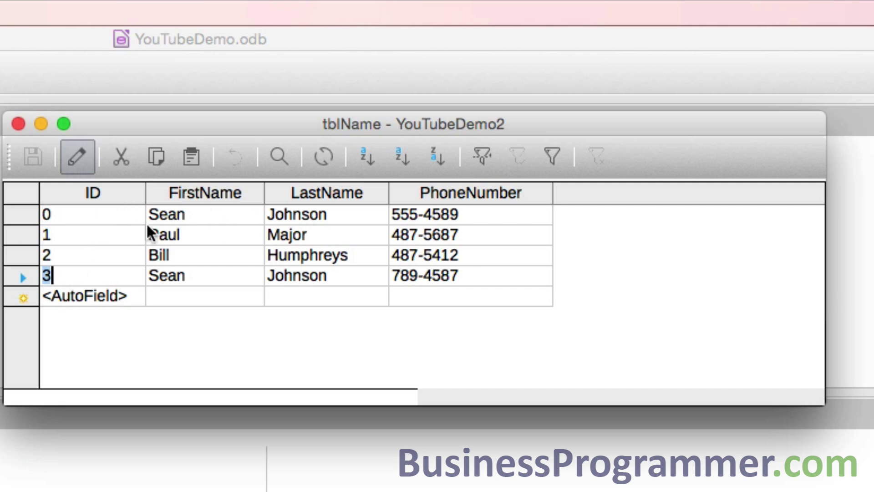
pyautogui.click(27, 214)
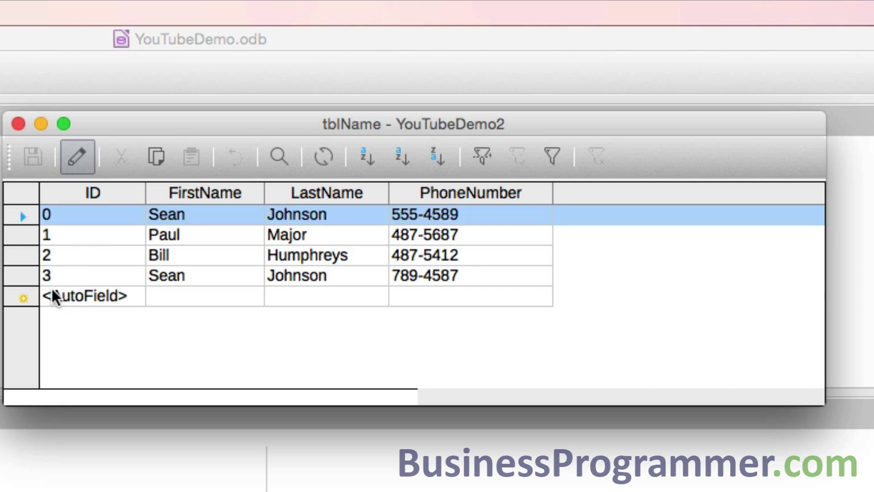
pyautogui.click(36, 276)
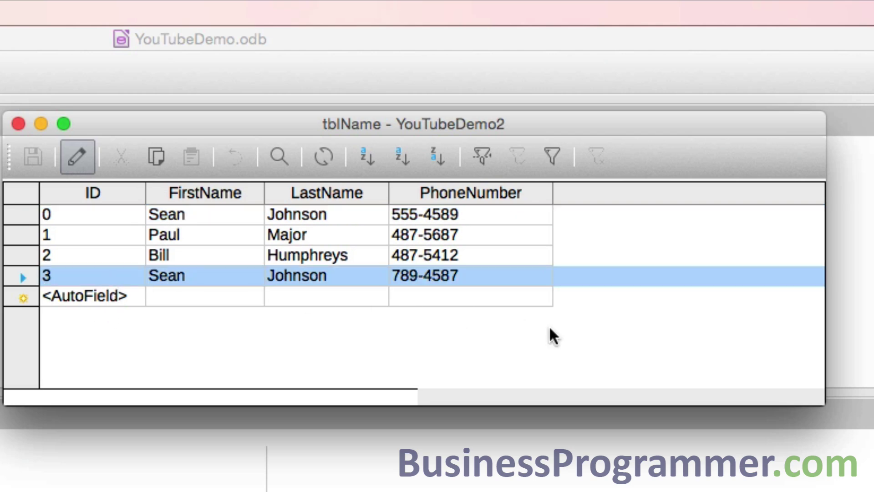
pyautogui.click(102, 200)
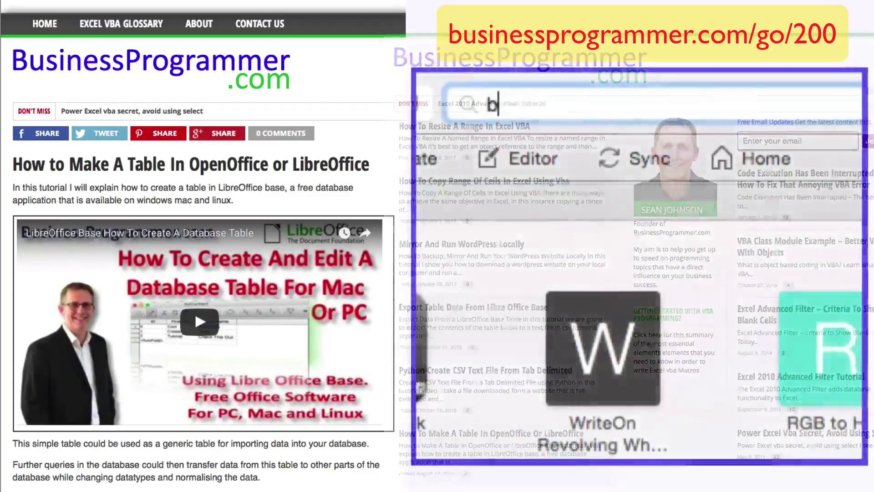
# Load businessprogrammer.com/go/200 in the browser's address bar
pyautogui.write('us')
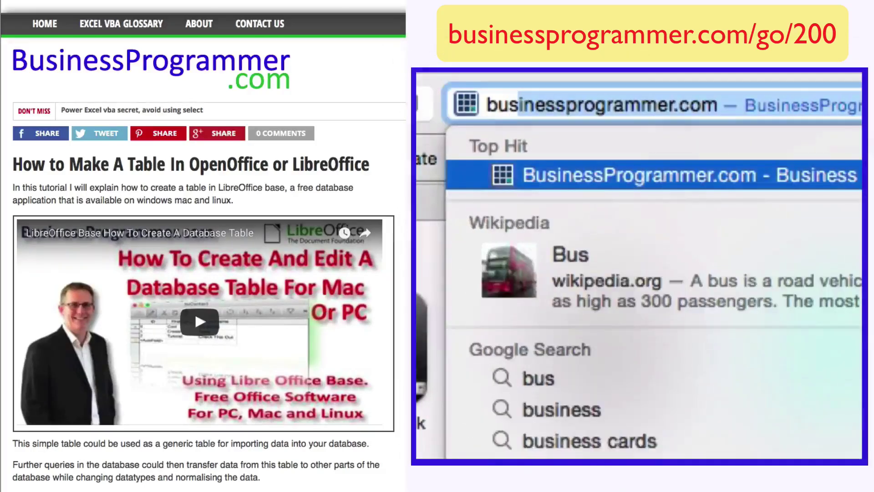
pyautogui.write('inessprogrammer.com/go')
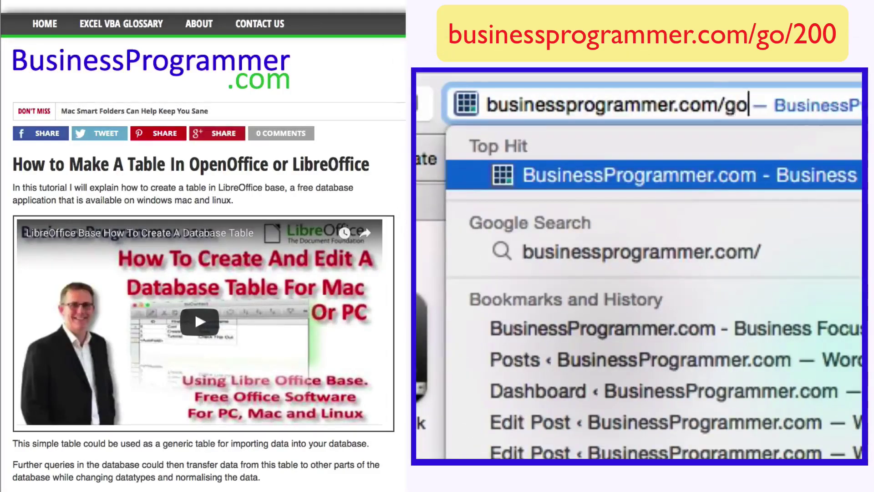
pyautogui.write('/200')
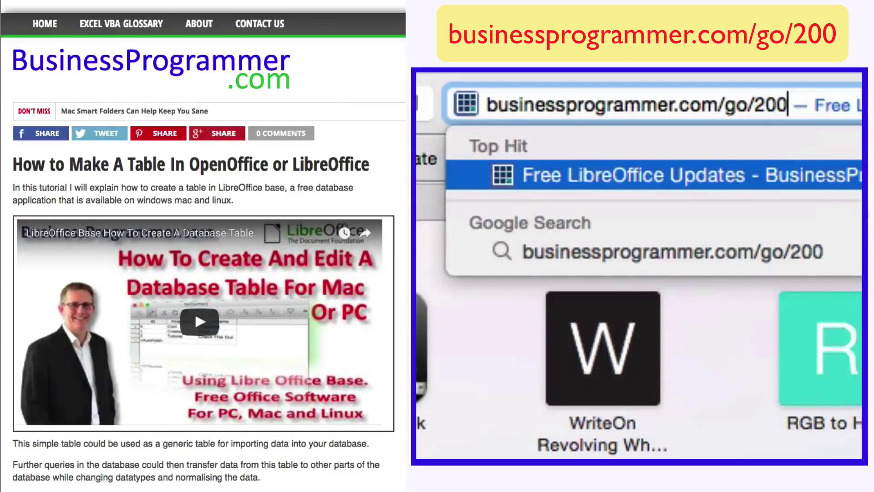
pyautogui.press('Return')
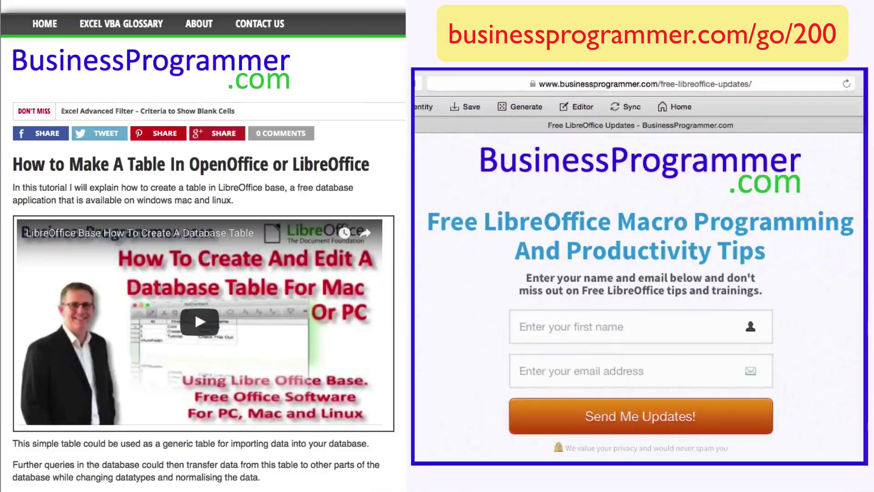